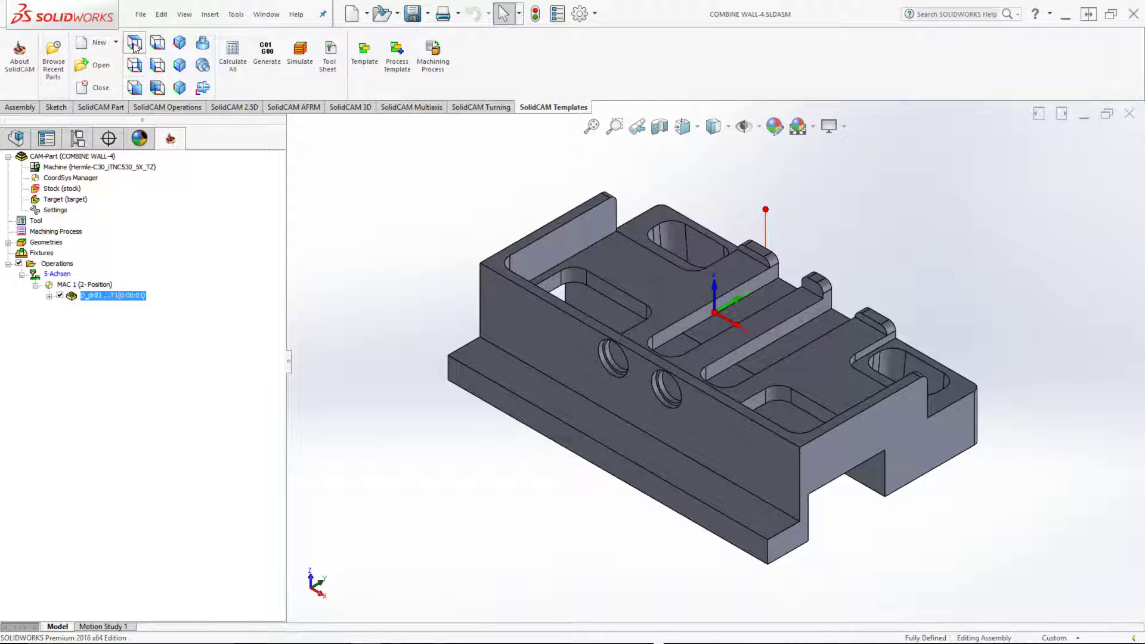
Select the MAC 1 (2-Position) coordinate system and reorient the part to inspect wall thickness.
click(135, 65)
click(179, 88)
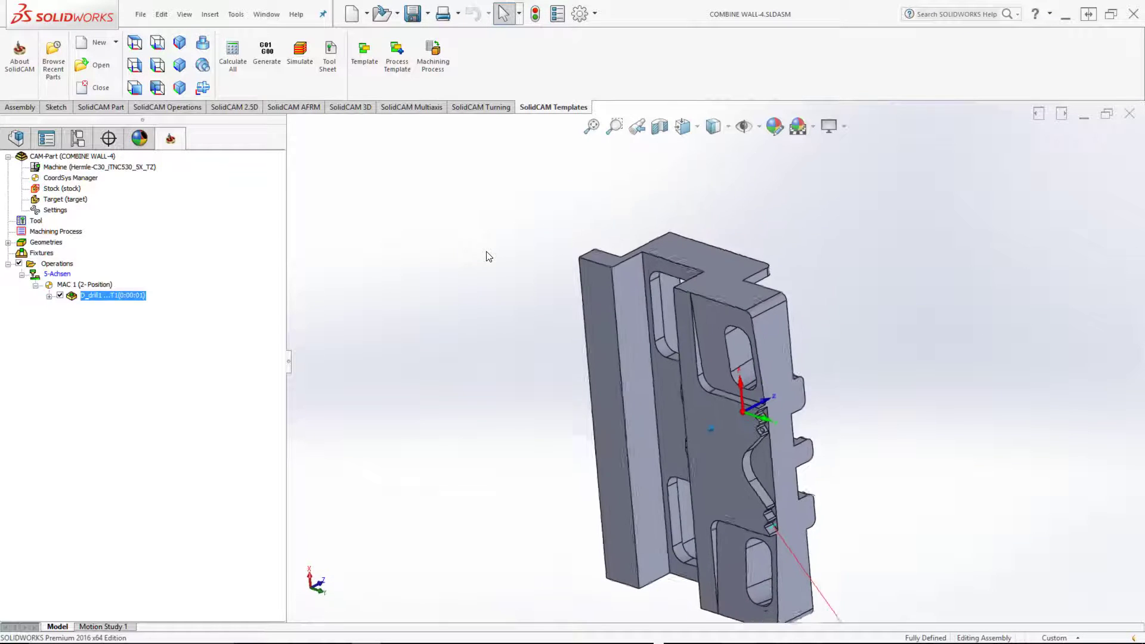
scroll(749, 269, down, 5)
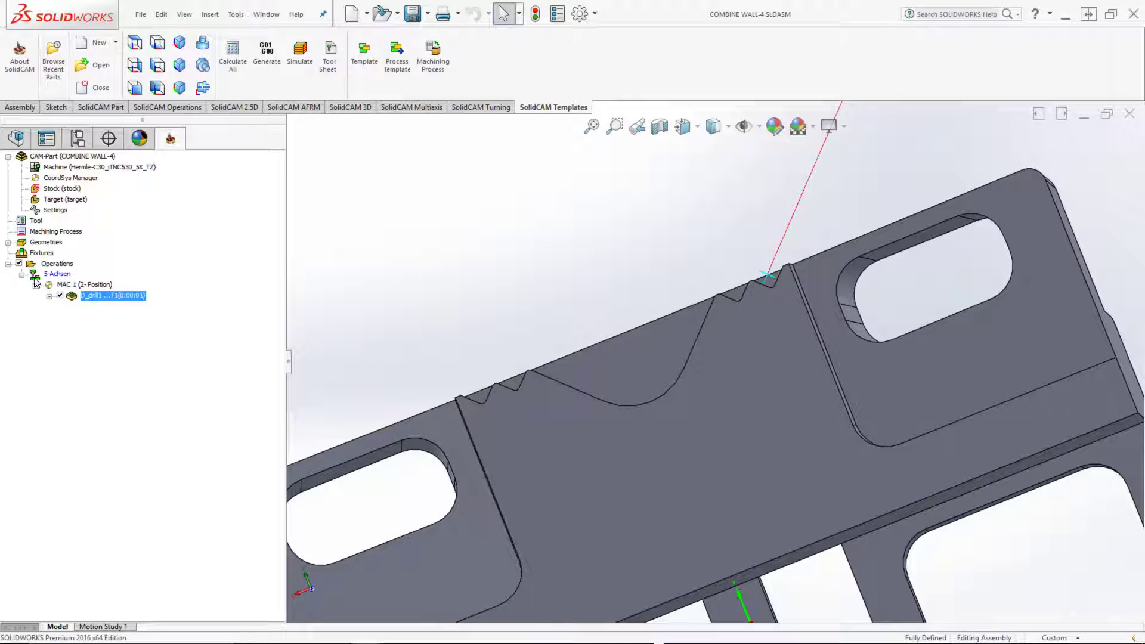
click(63, 284)
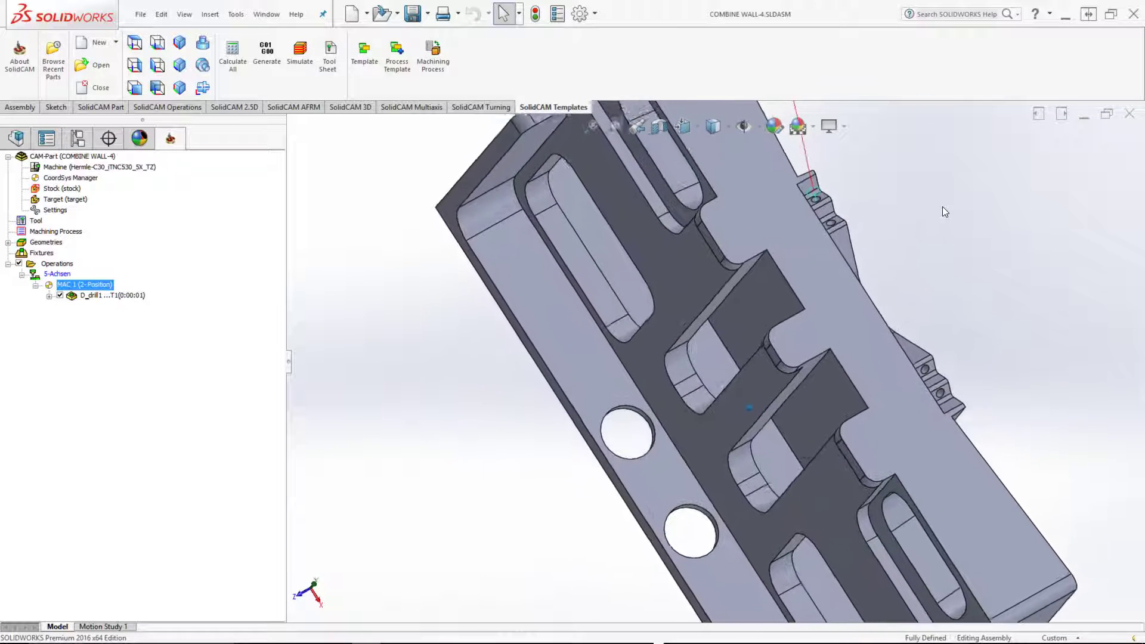
click(158, 88)
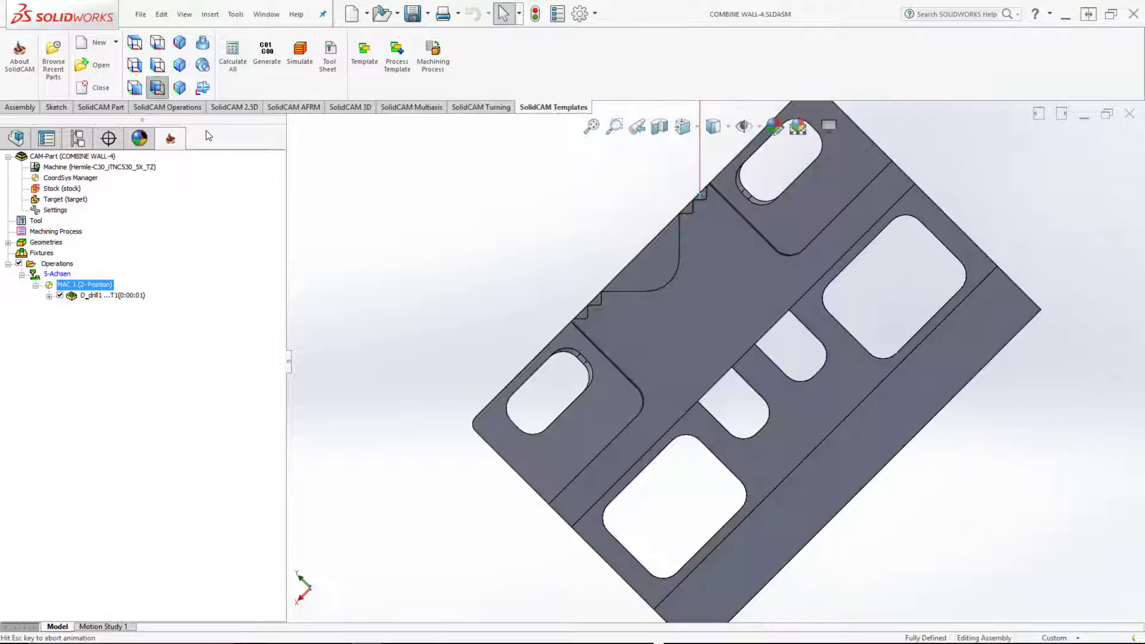
scroll(638, 274, down, 5)
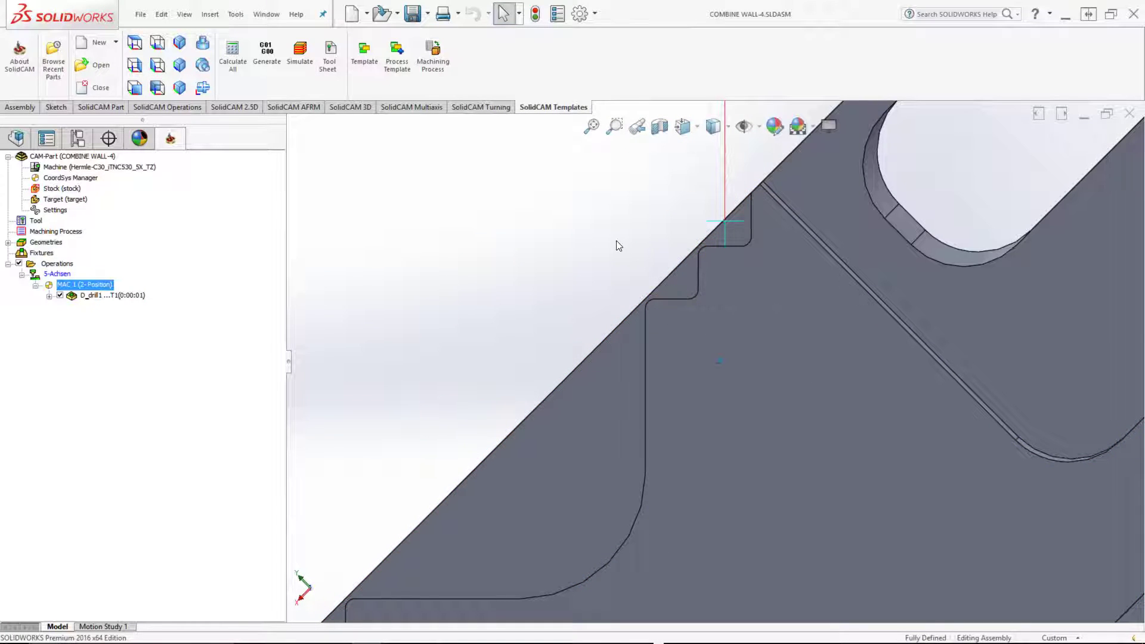
key(Down)
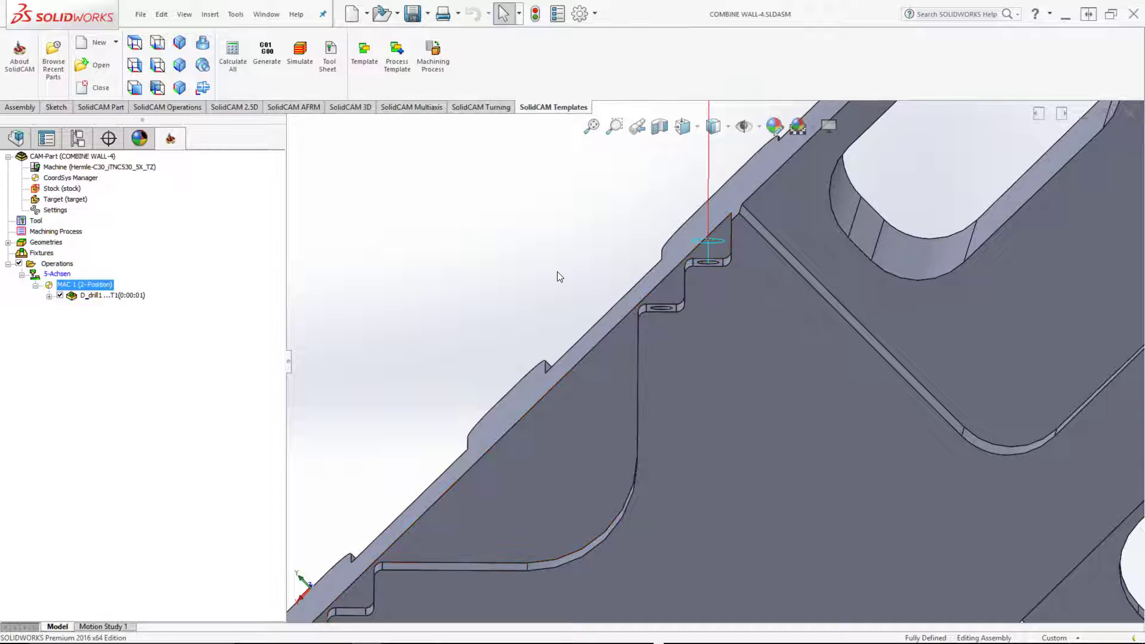
Open the Matrix translation settings for the D_drill1 drilling operation.
double_click(102, 296)
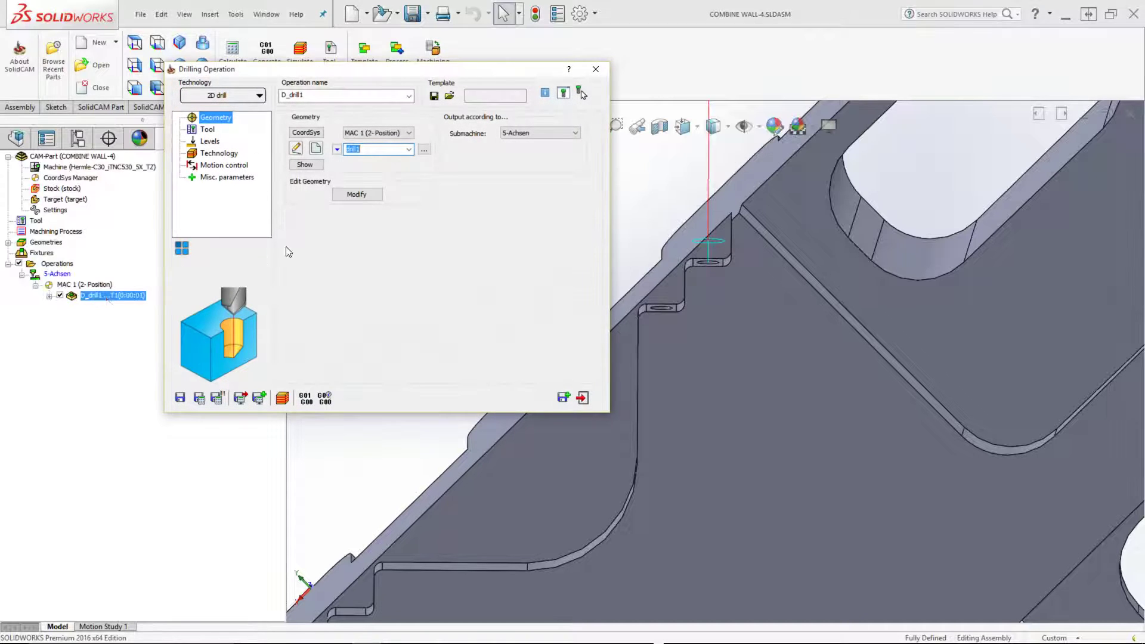
click(178, 249)
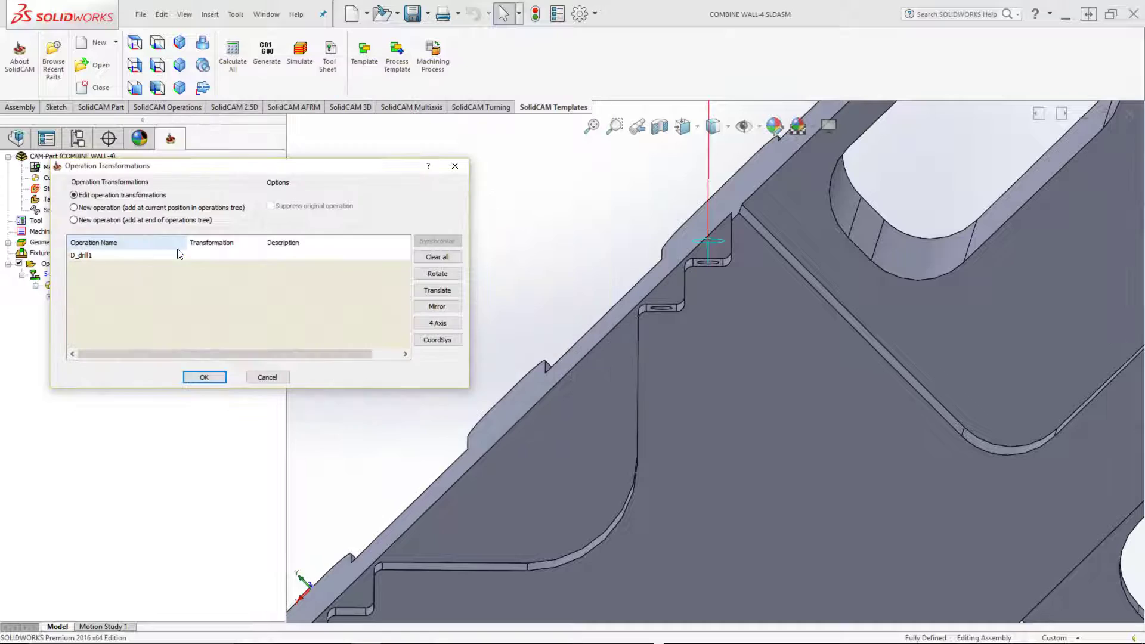
click(124, 257)
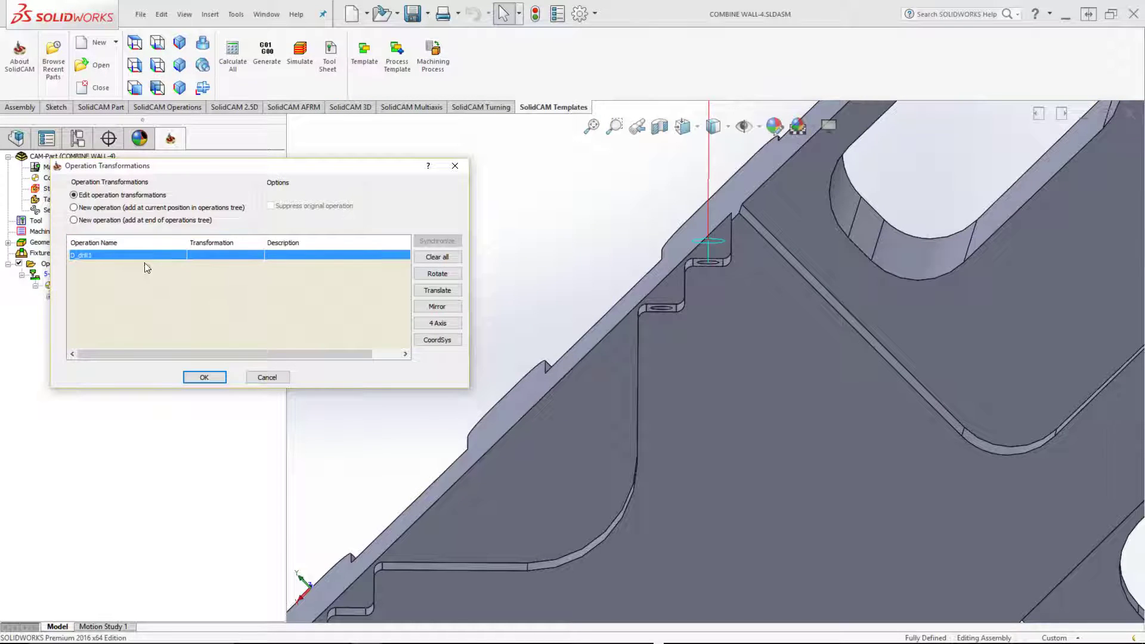
click(437, 292)
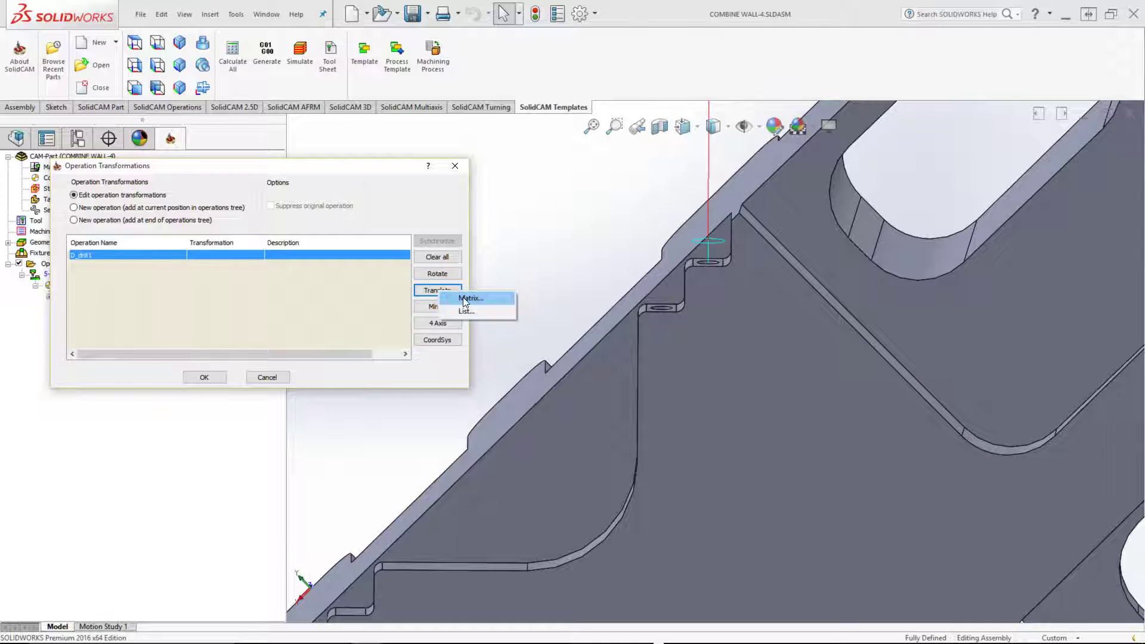
click(463, 299)
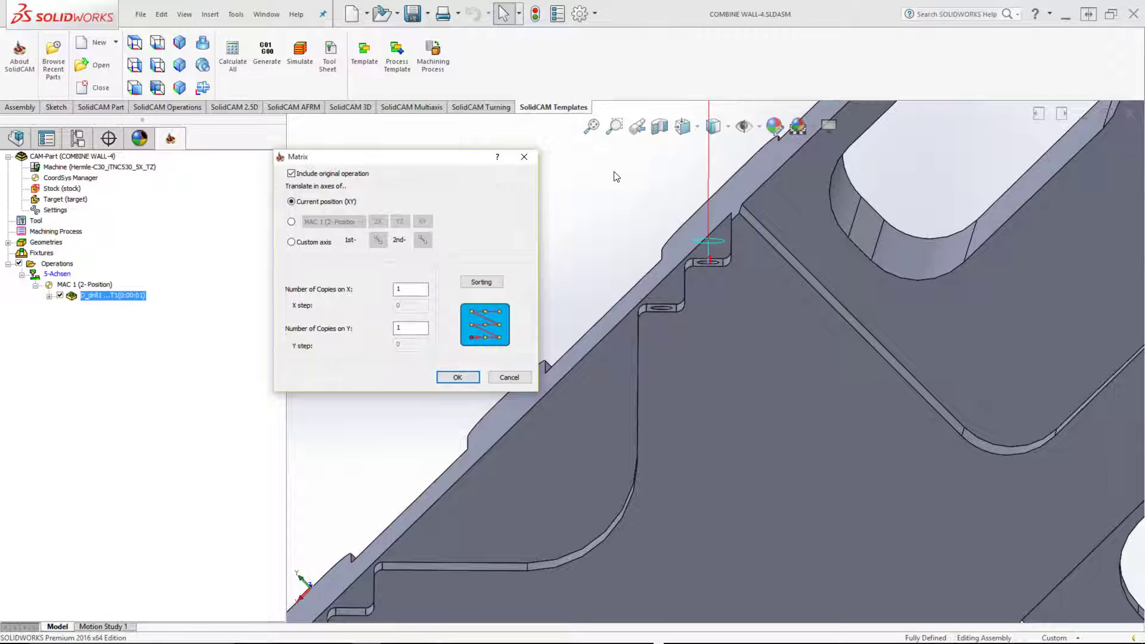
Switch the matrix translation to use the MAC 1 coordinate system axes.
click(291, 222)
click(299, 203)
click(291, 222)
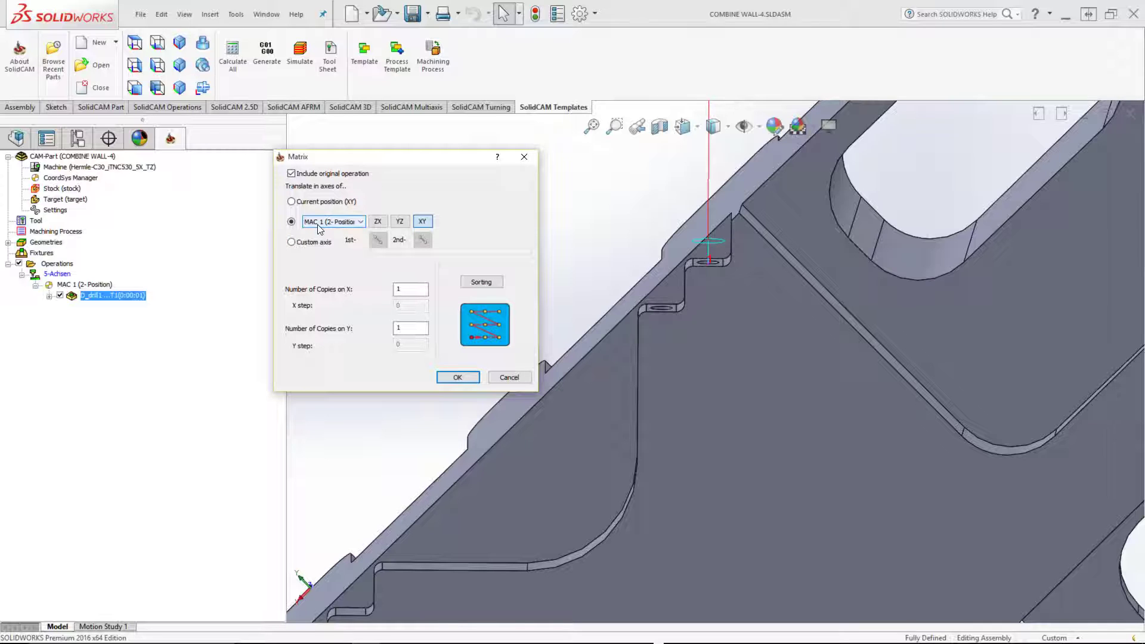
scroll(700, 334, up, 3)
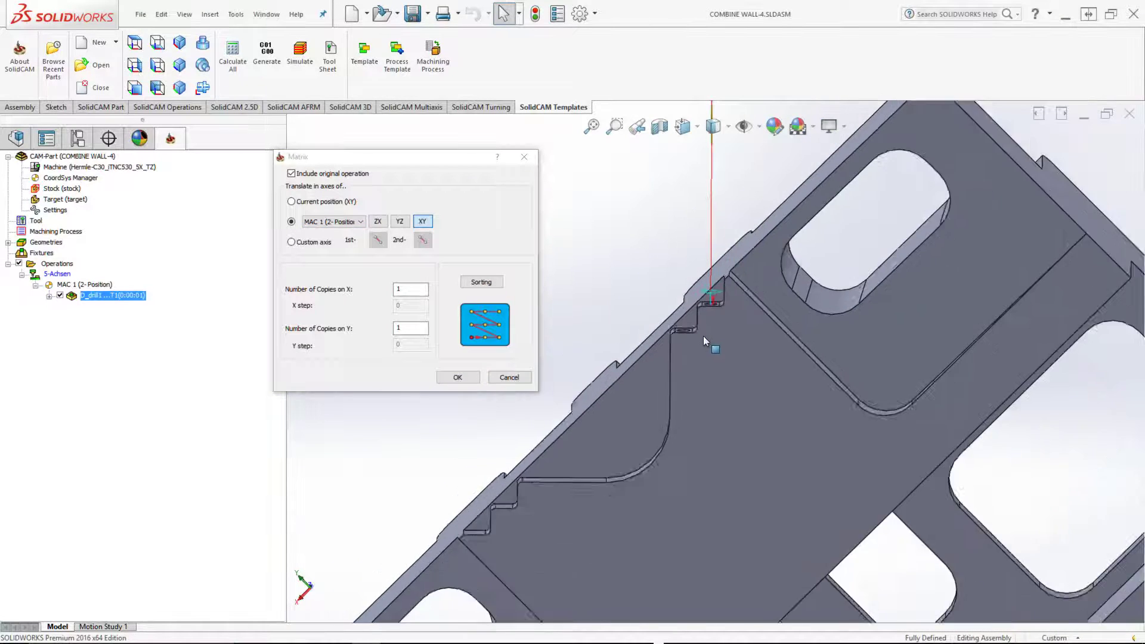
scroll(703, 335, up, 3)
scroll(645, 306, up, 1)
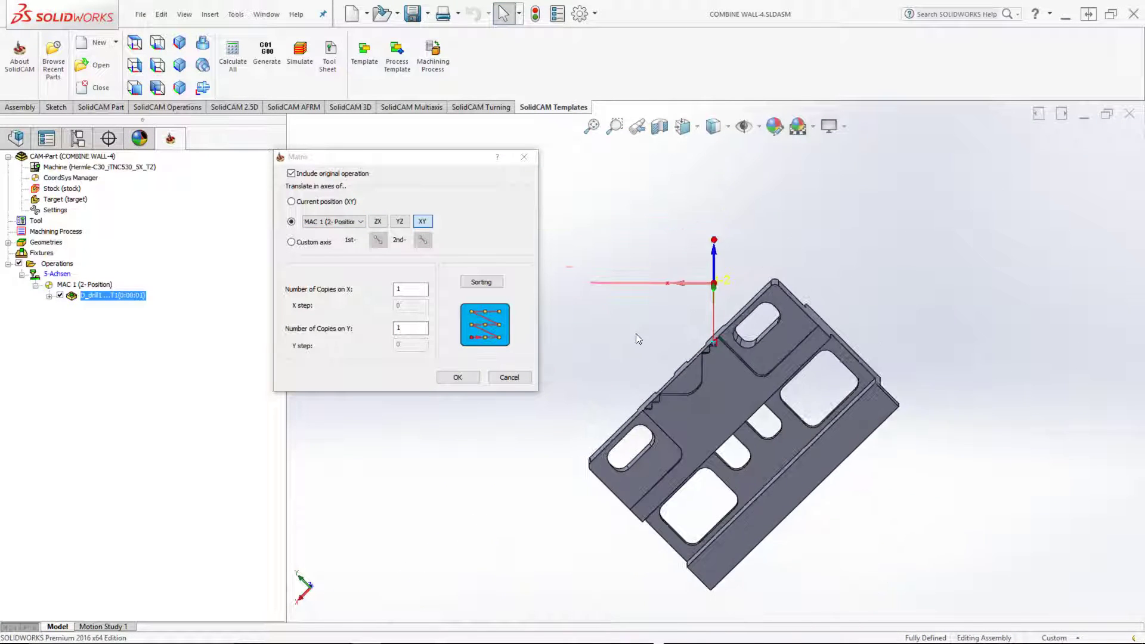
scroll(636, 339, down, 2)
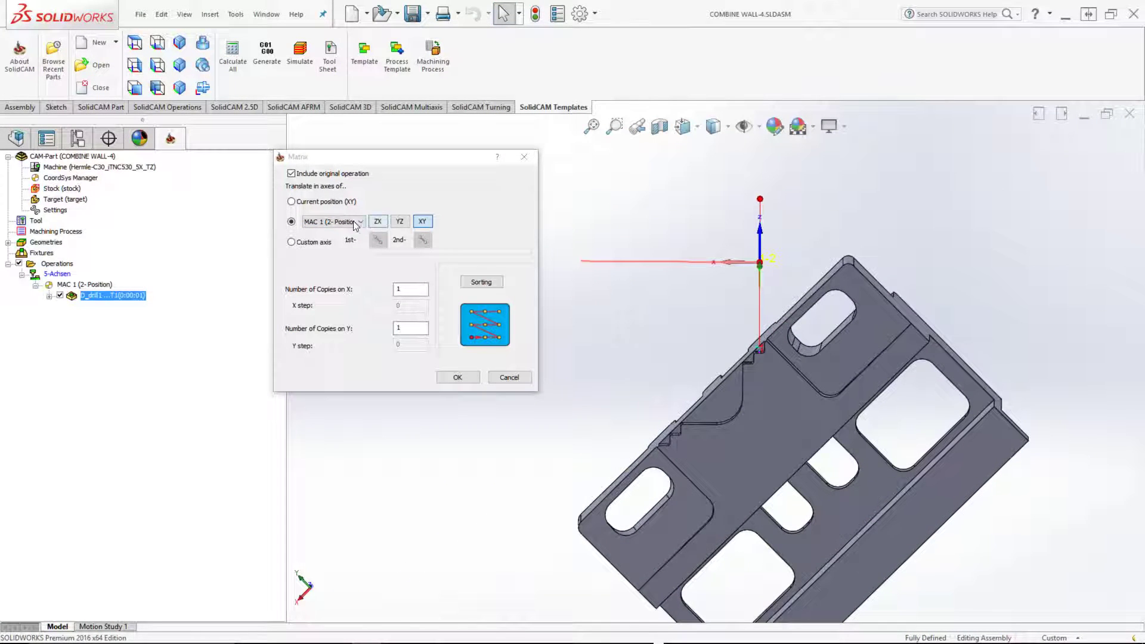
Choose the MAC 1 (1-Position) coordinate system and set the translation plane to XY.
click(321, 222)
click(322, 232)
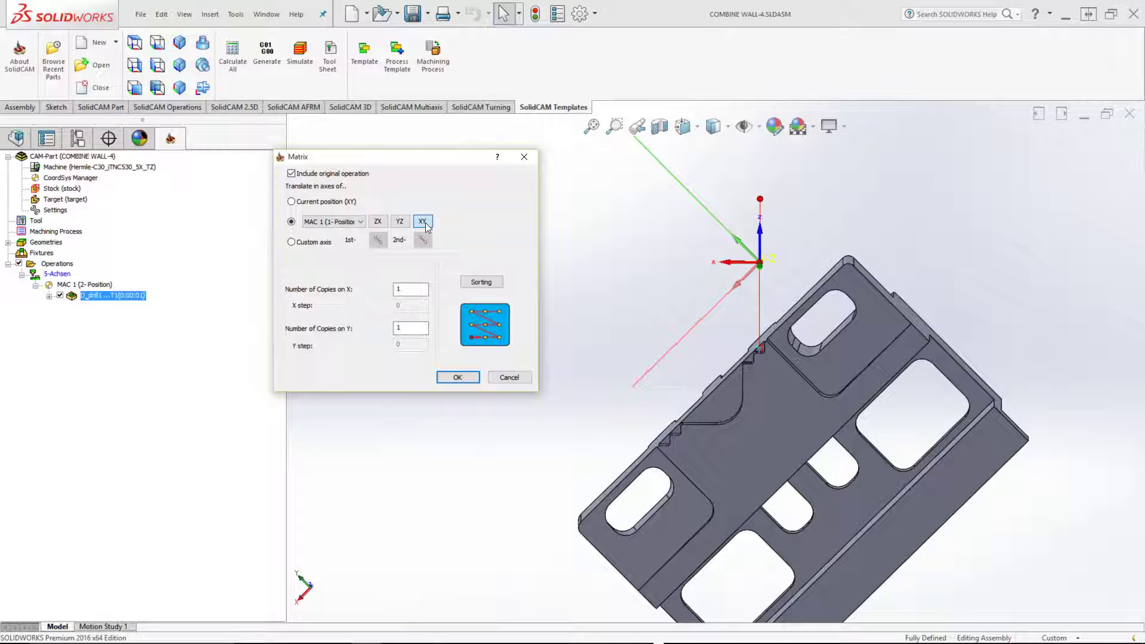
click(399, 223)
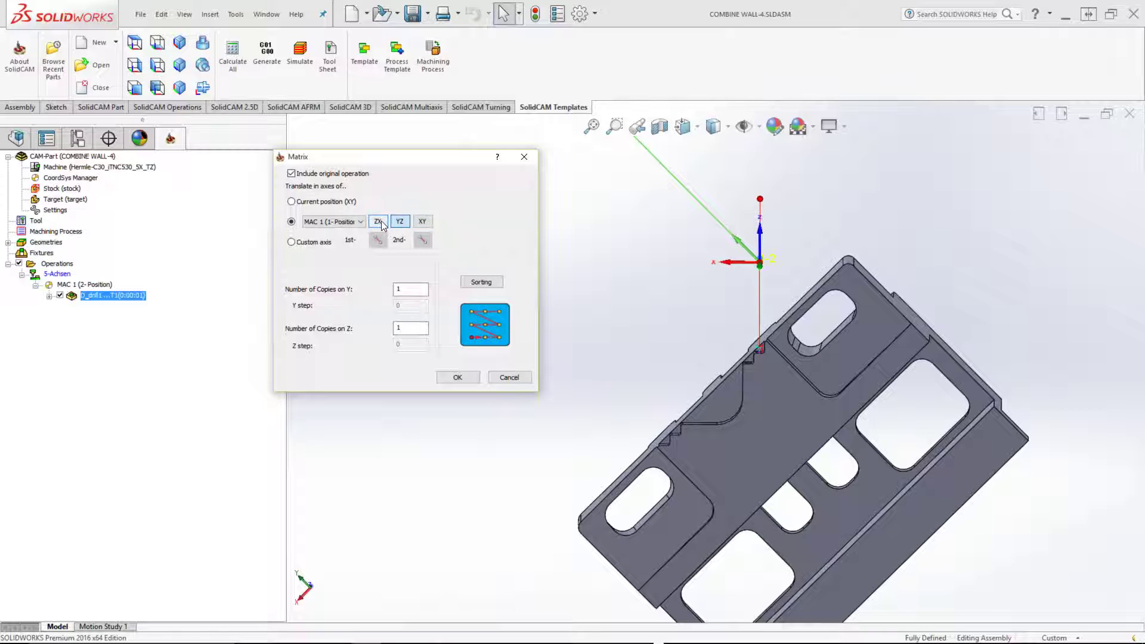
click(380, 222)
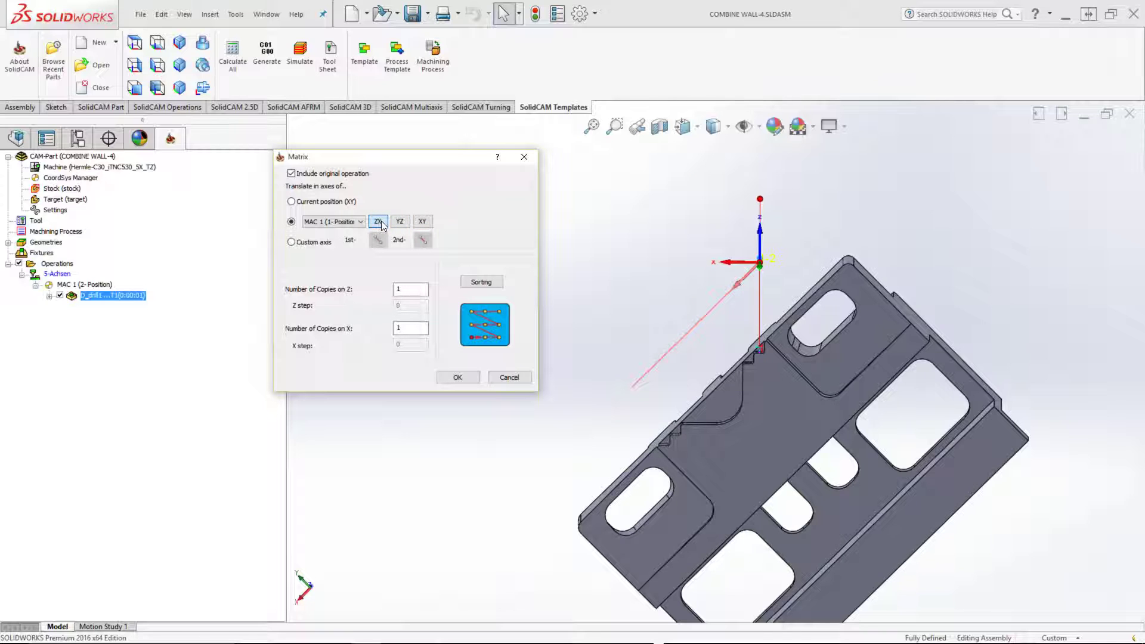
click(422, 222)
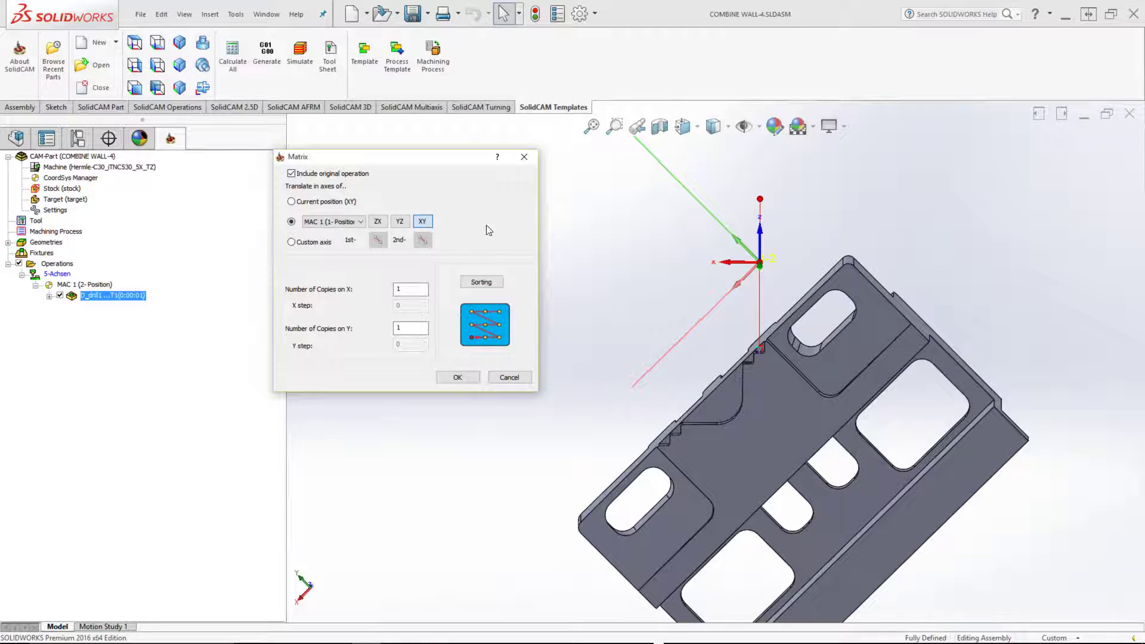
click(603, 257)
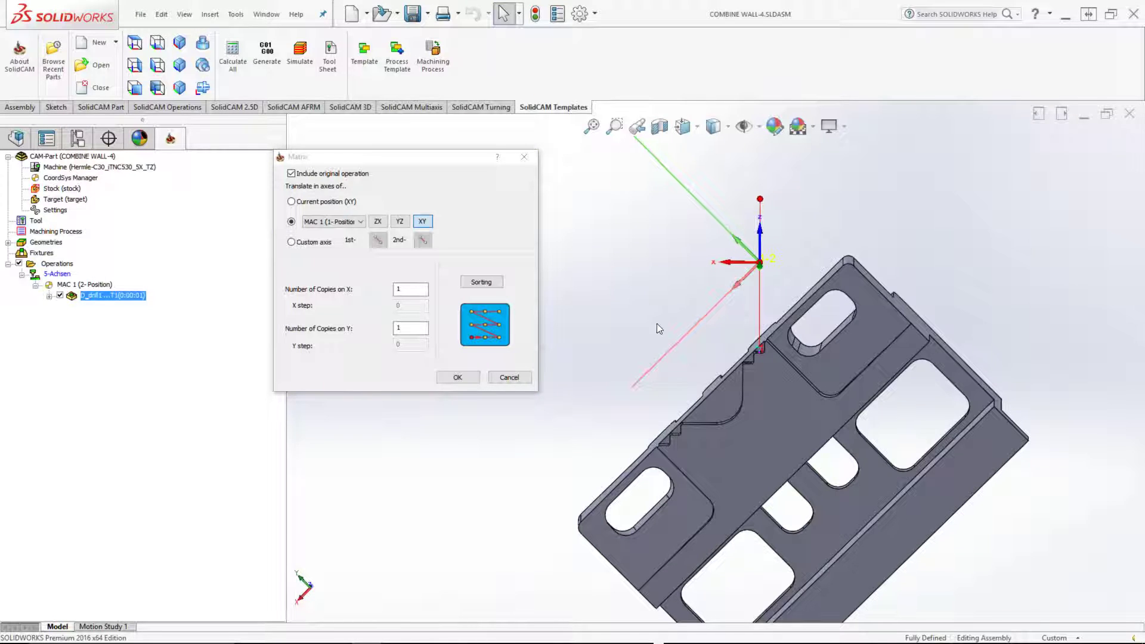
scroll(731, 298, down, 2)
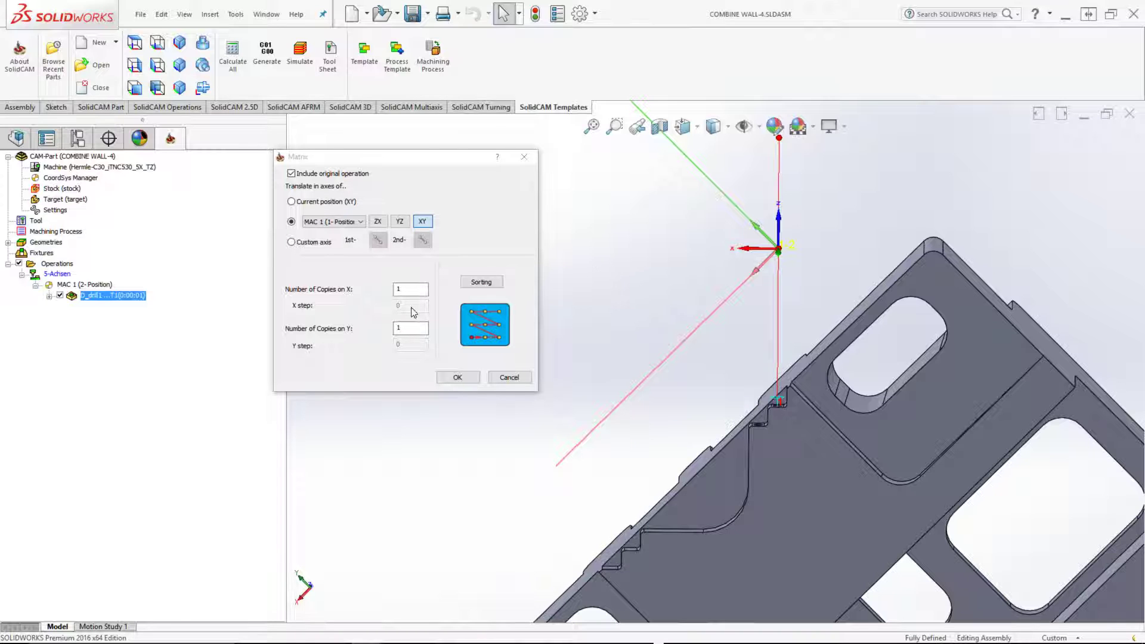
Set the matrix to 2 copies on X with an X step of -6.
scroll(795, 484, down, 2)
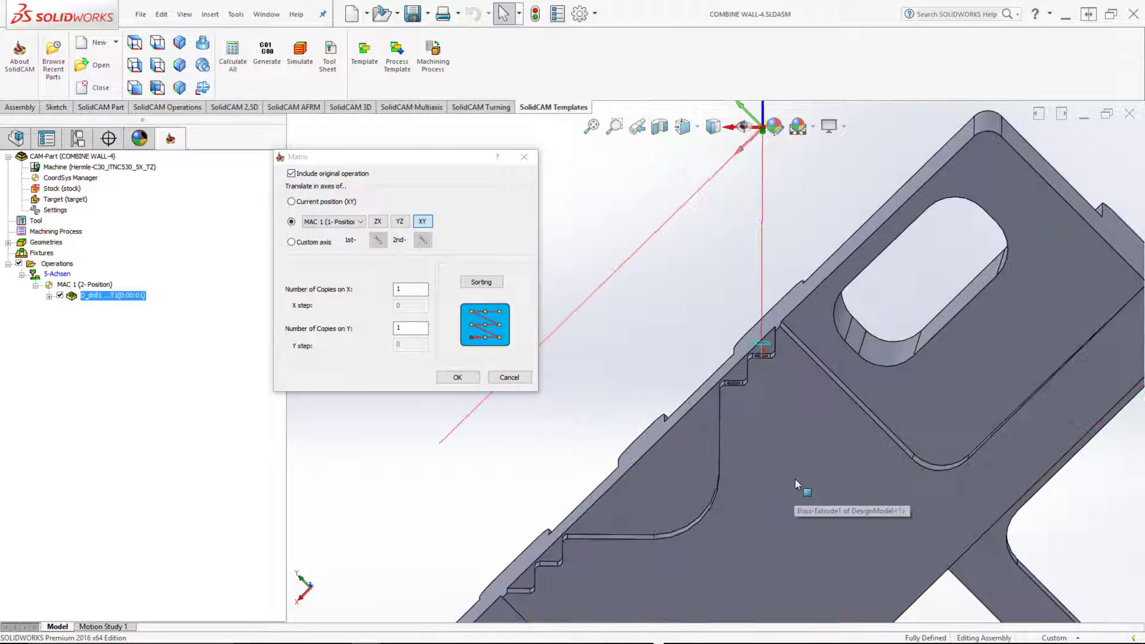
click(349, 305)
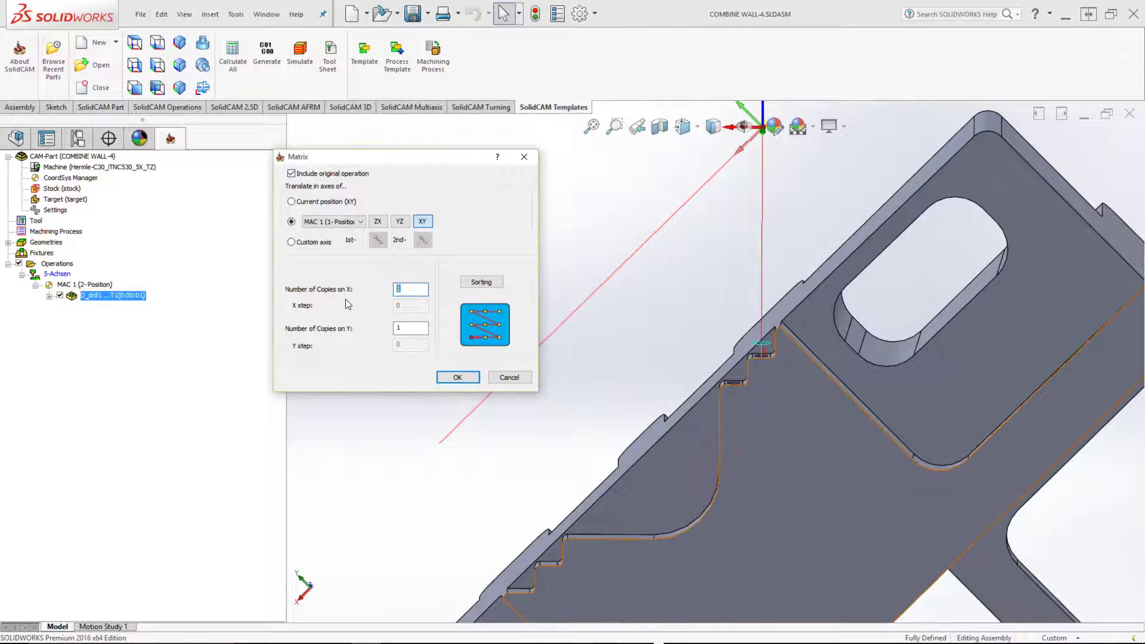
text(2)
click(414, 306)
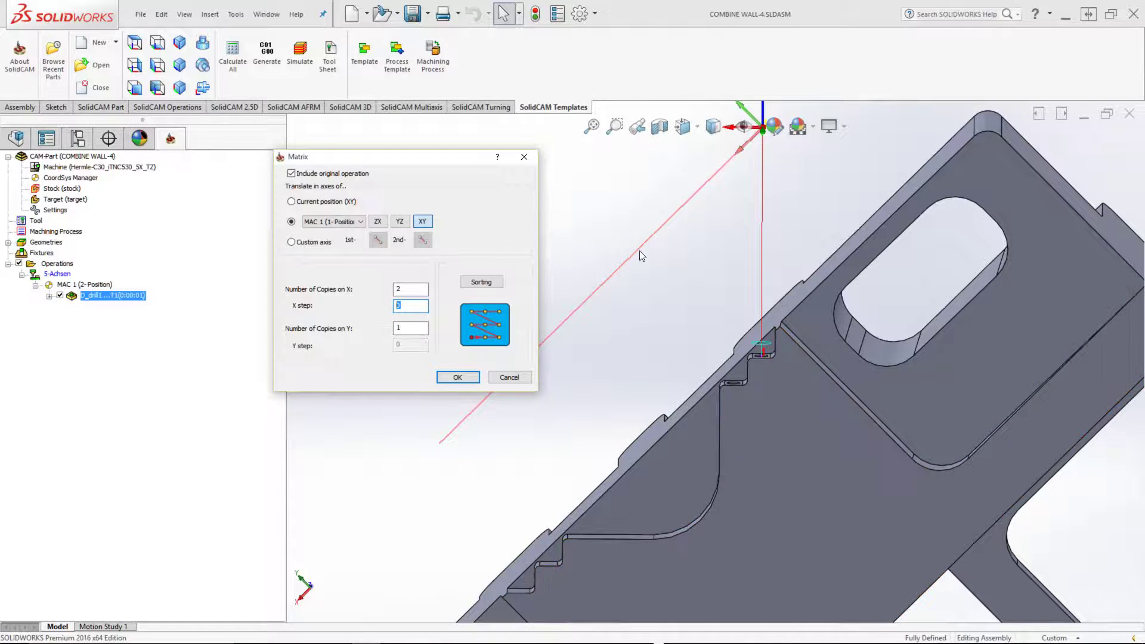
text(-6)
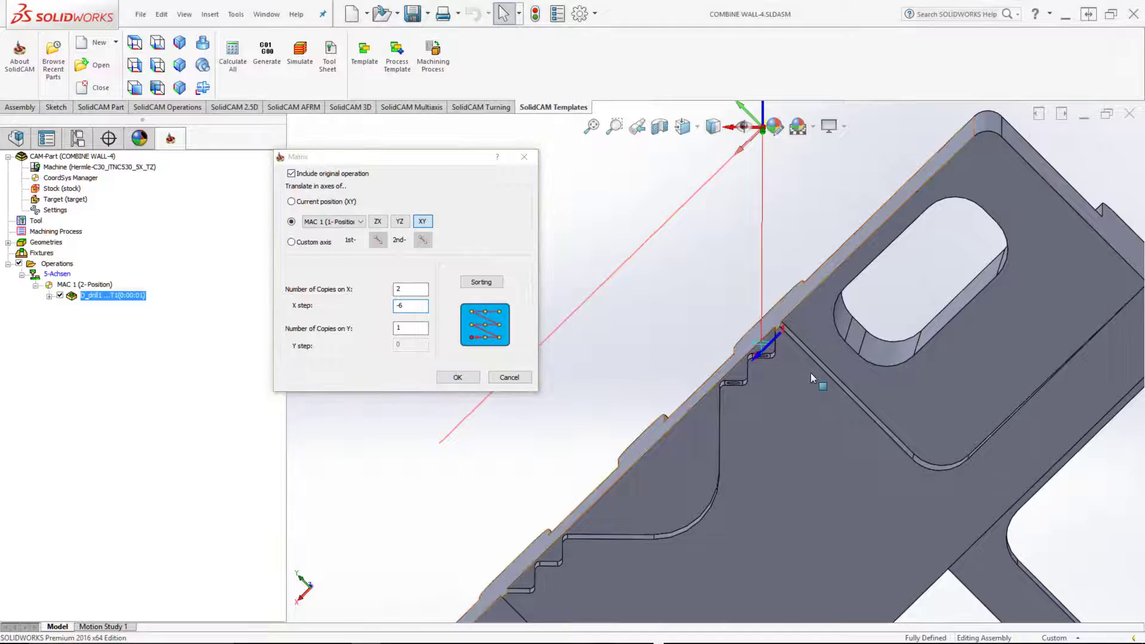
scroll(811, 373, down, 2)
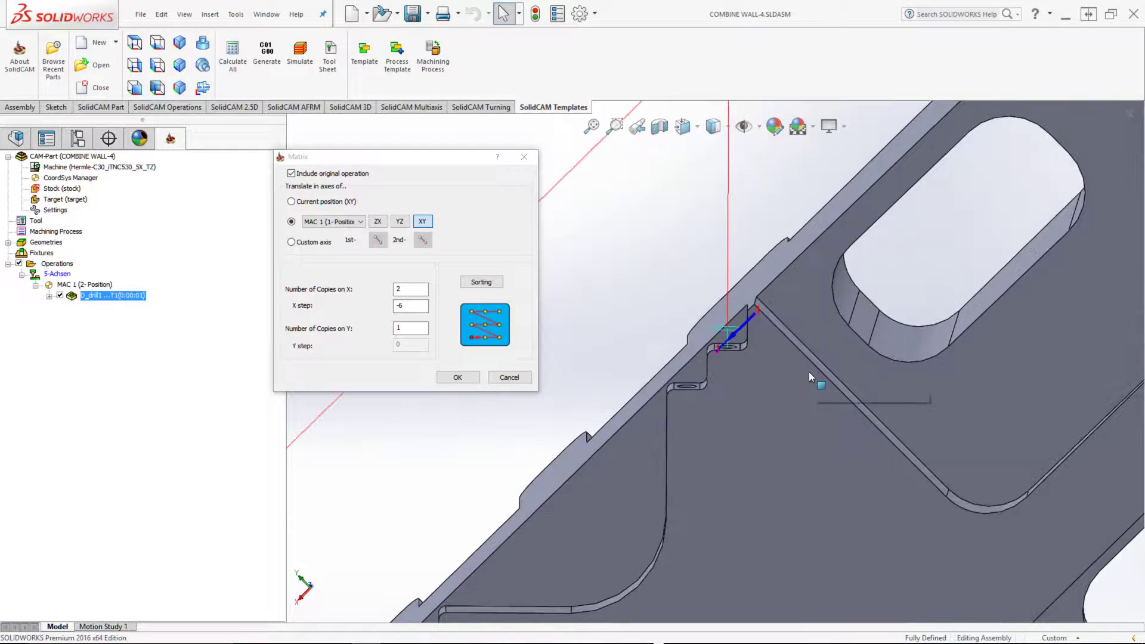
Confirm the Translate Matrix transformation for D_drill1 and launch the simulation.
click(457, 376)
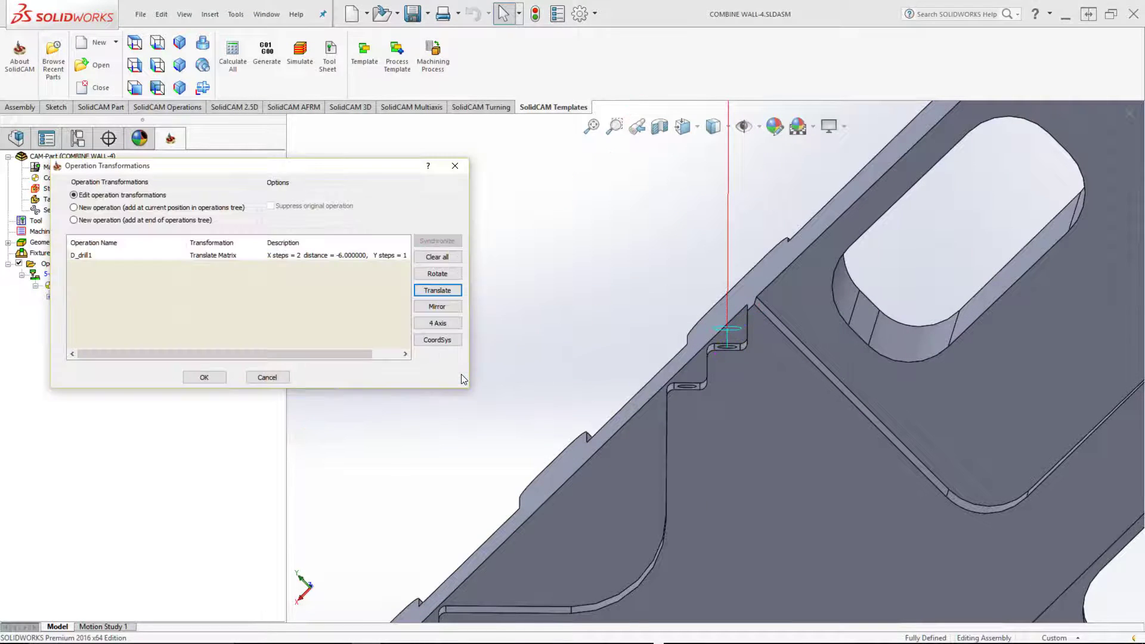
click(203, 377)
click(282, 397)
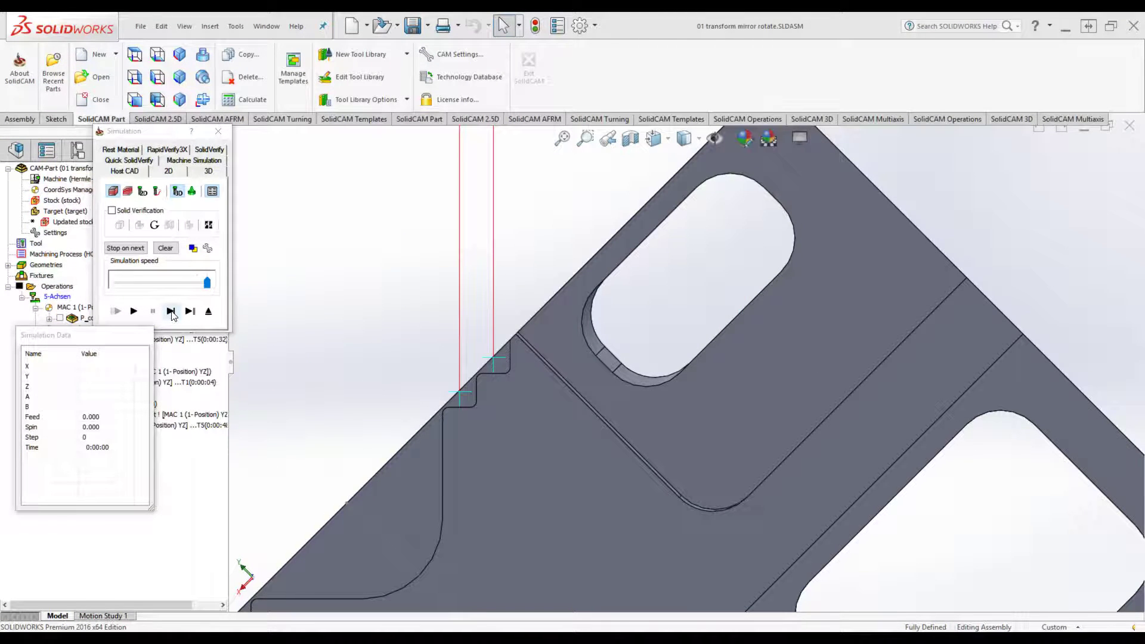
Single-step the simulation until the drill plunges into the step corner.
click(173, 315)
click(172, 315)
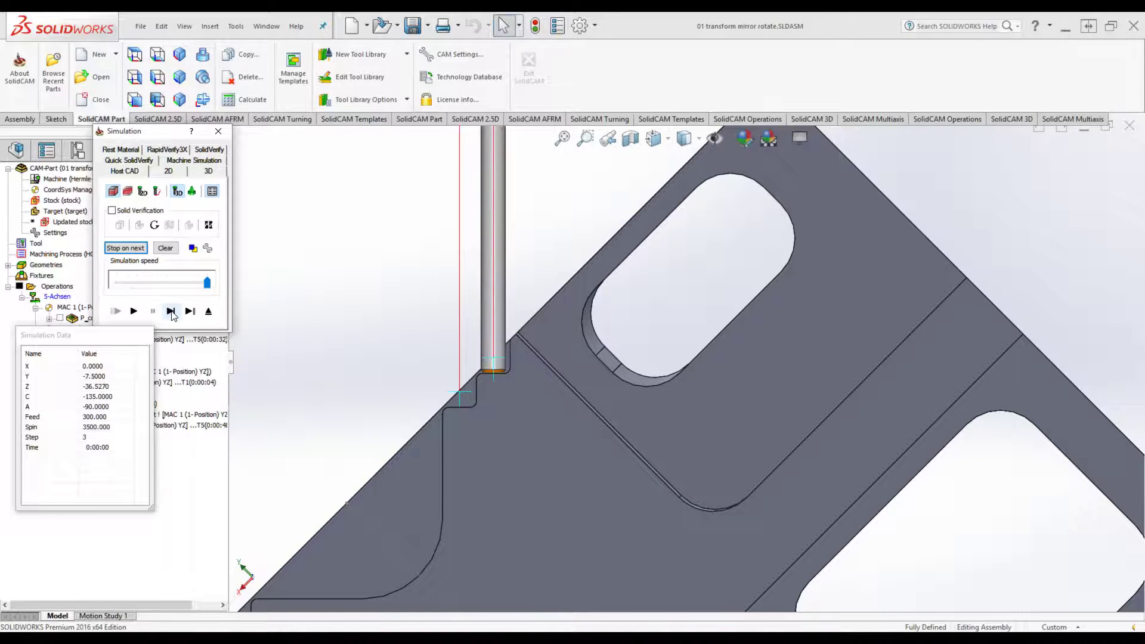
click(172, 315)
click(172, 315)
click(173, 315)
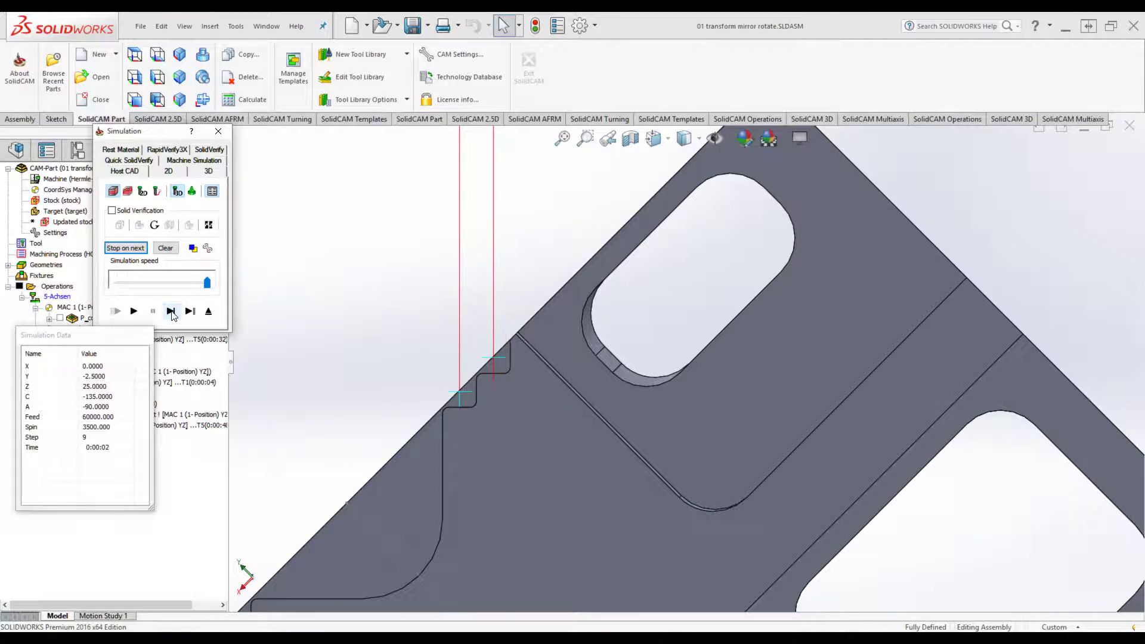
click(171, 312)
click(171, 311)
click(171, 311)
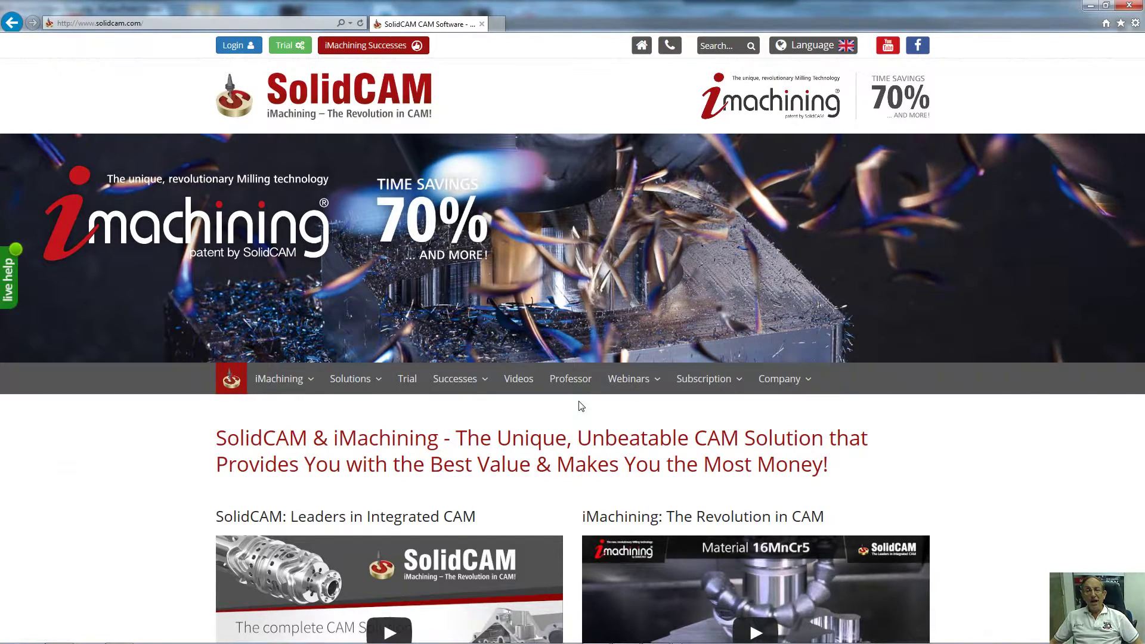
Go to the Professor page of SolidCAM training videos.
click(567, 374)
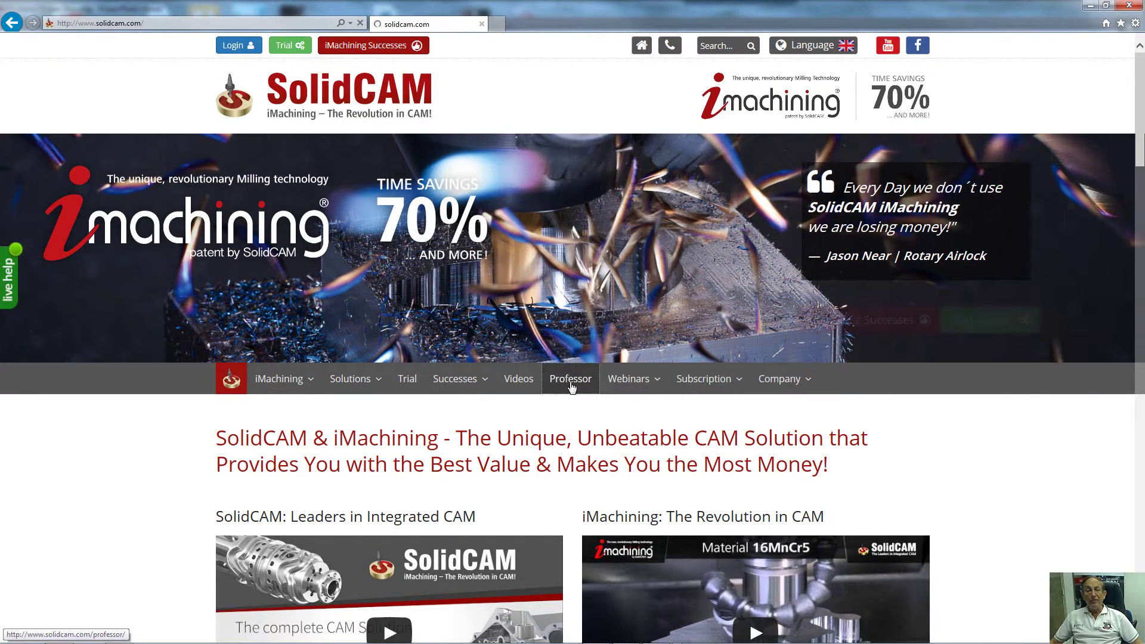